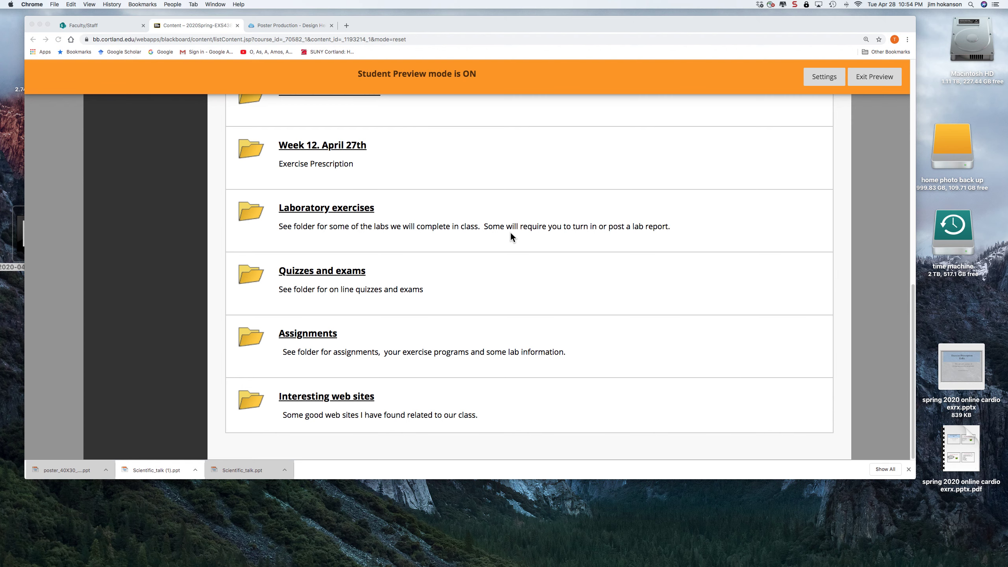
Scroll down the course Content page and open the Assignments folder.
scroll(409, 252, "up", 15)
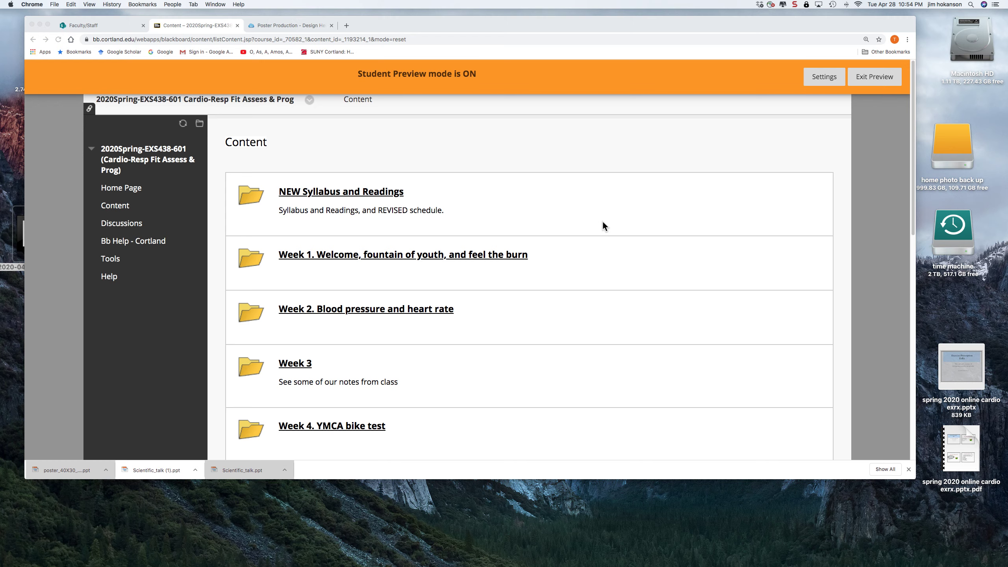
scroll(602, 222, "down", 10)
scroll(602, 225, "down", 5)
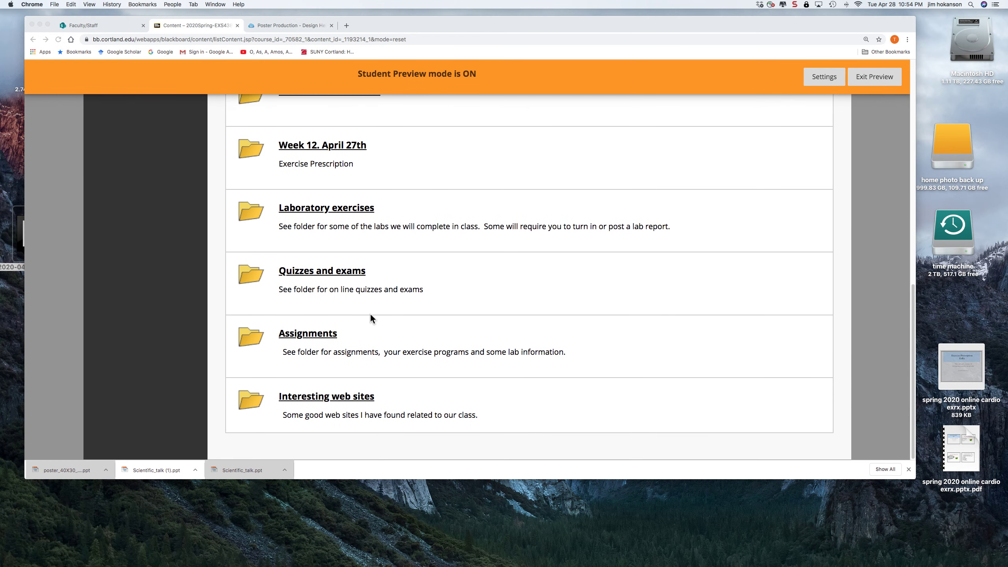
left_click(310, 336)
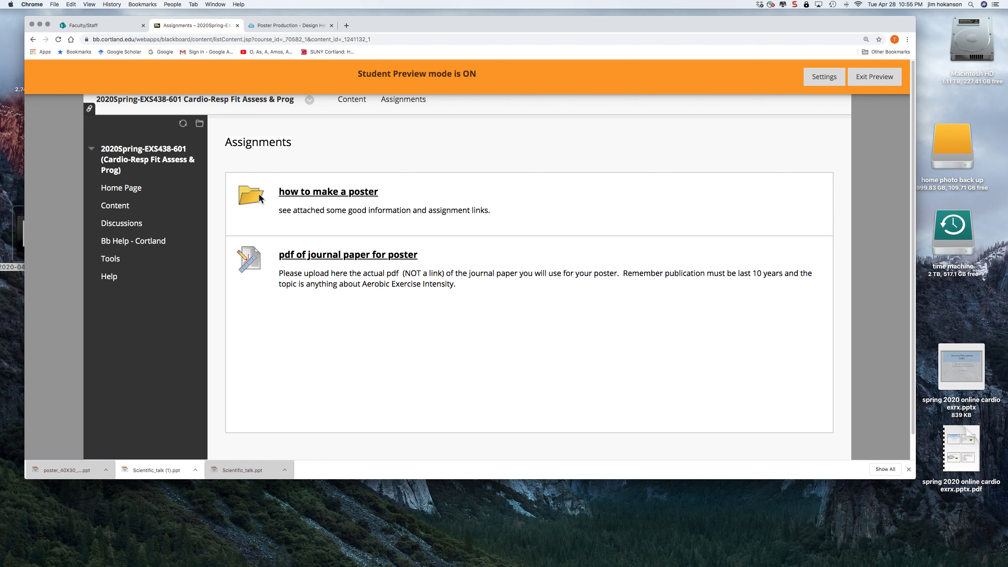
Open the 'how to make a poster' folder and view the 'poster example as a pdf file' item.
left_click(333, 196)
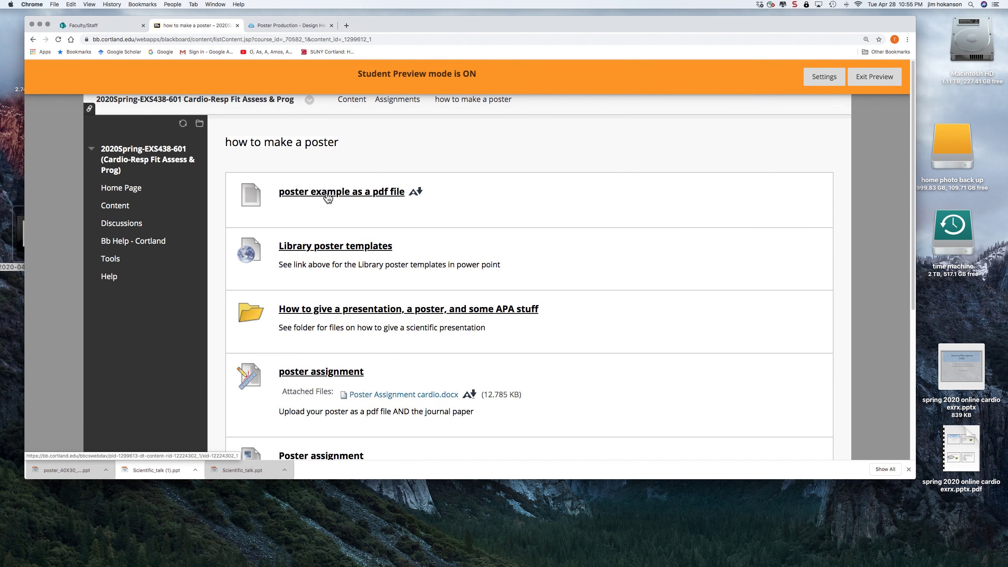
left_click(356, 196)
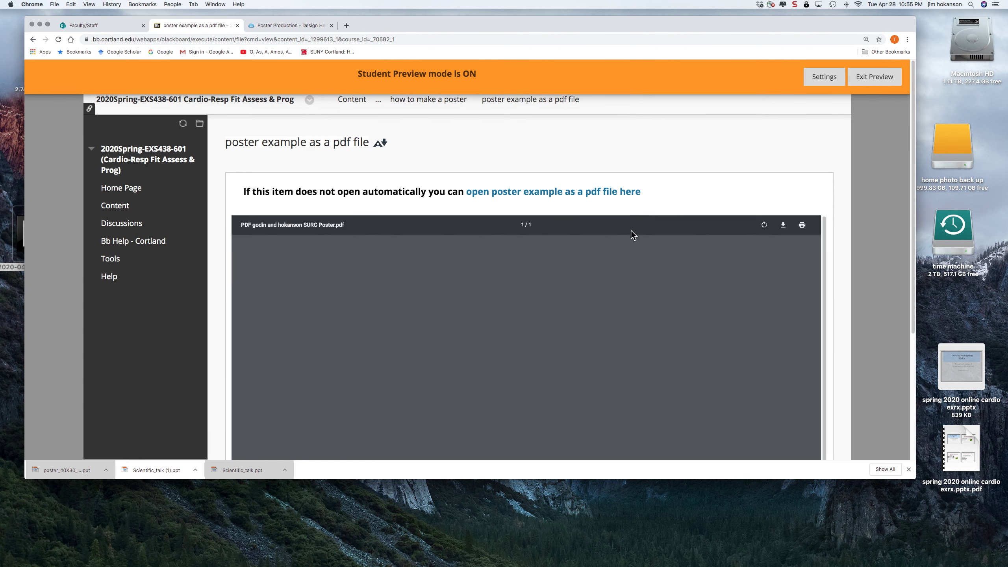
scroll(632, 239, "down", 1)
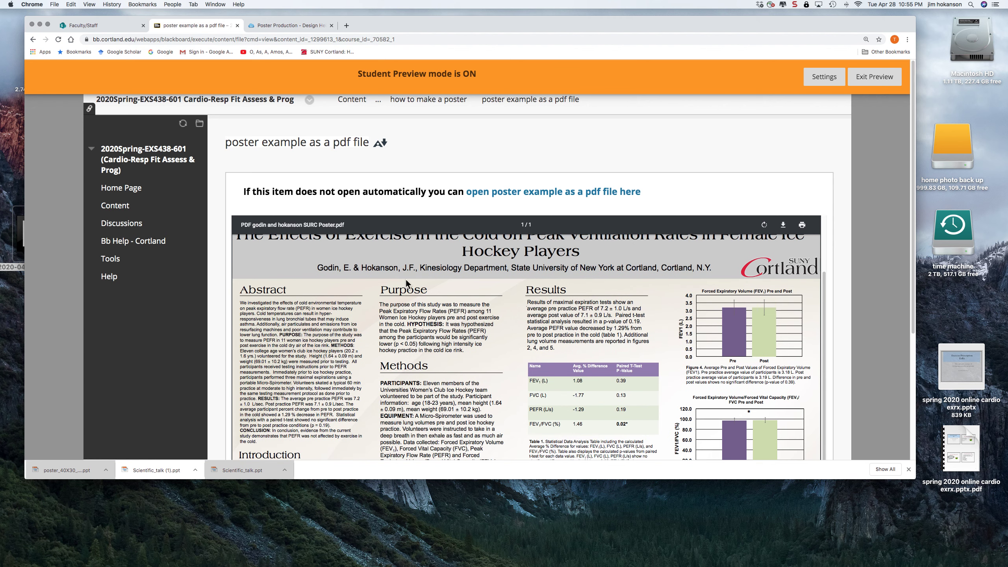
scroll(357, 270, "down", 2)
scroll(342, 254, "up", 3)
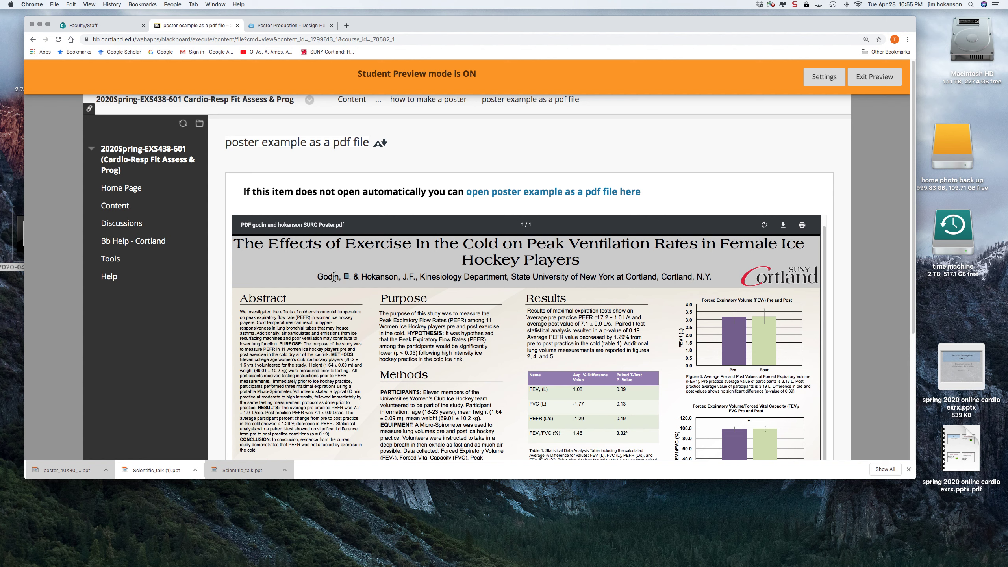
left_click_drag(334, 276, 319, 277)
left_click(455, 294)
scroll(568, 257, "down", 6)
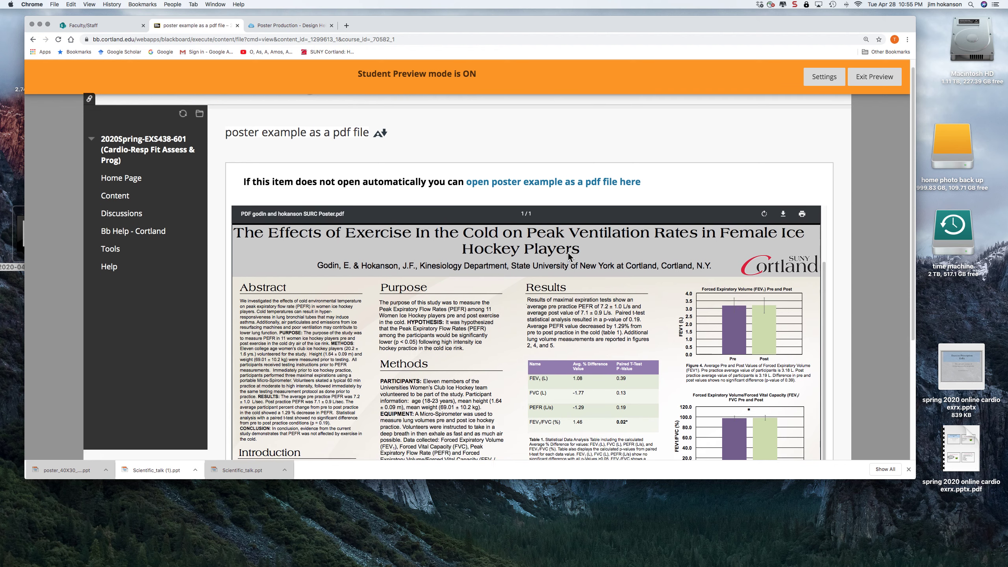
scroll(567, 252, "up", 8)
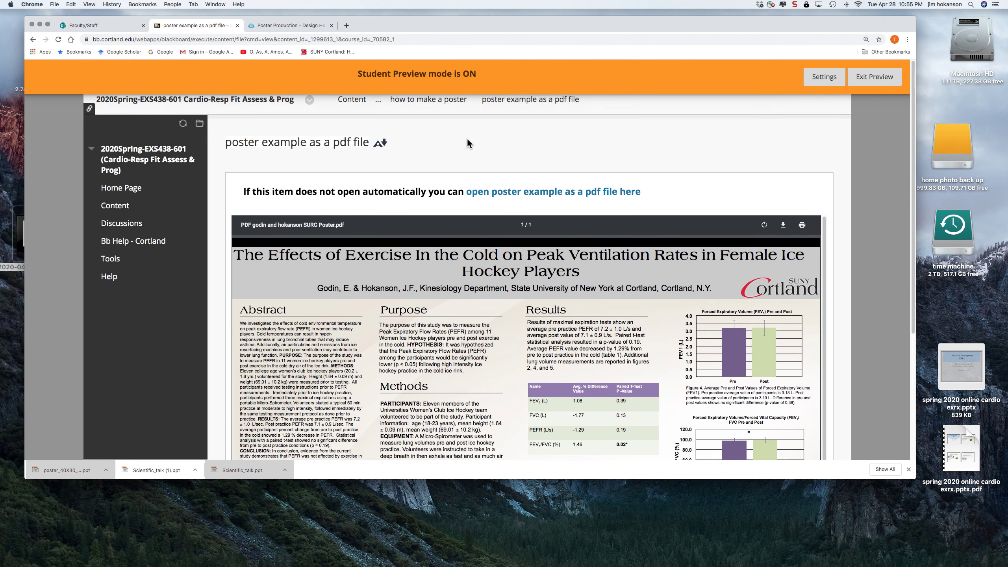
left_click(447, 102)
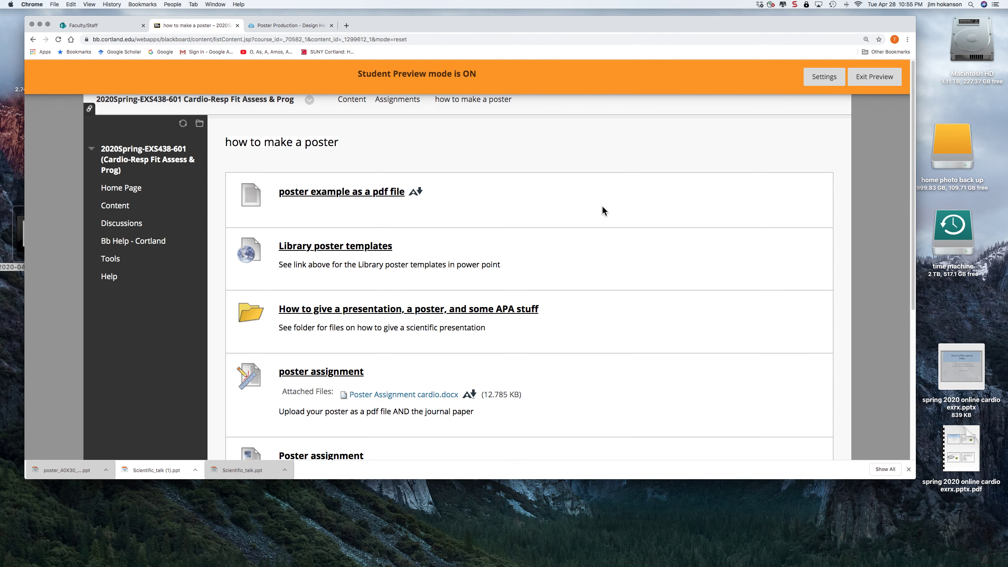
Scroll to the Poster assignment's 12 steps and highlight 'the last 10 years' in step 1.
scroll(632, 221, "down", 4)
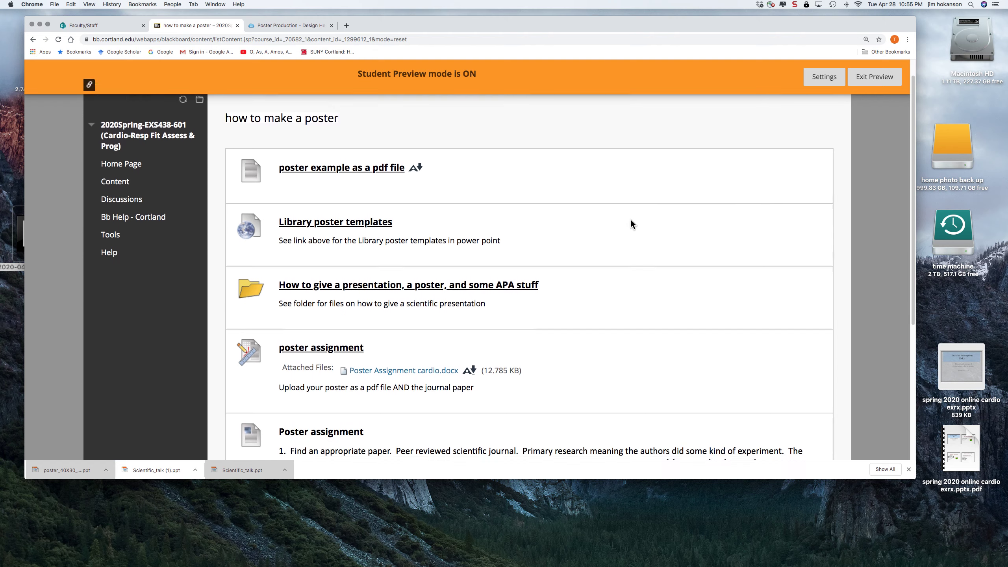
scroll(632, 223, "down", 5)
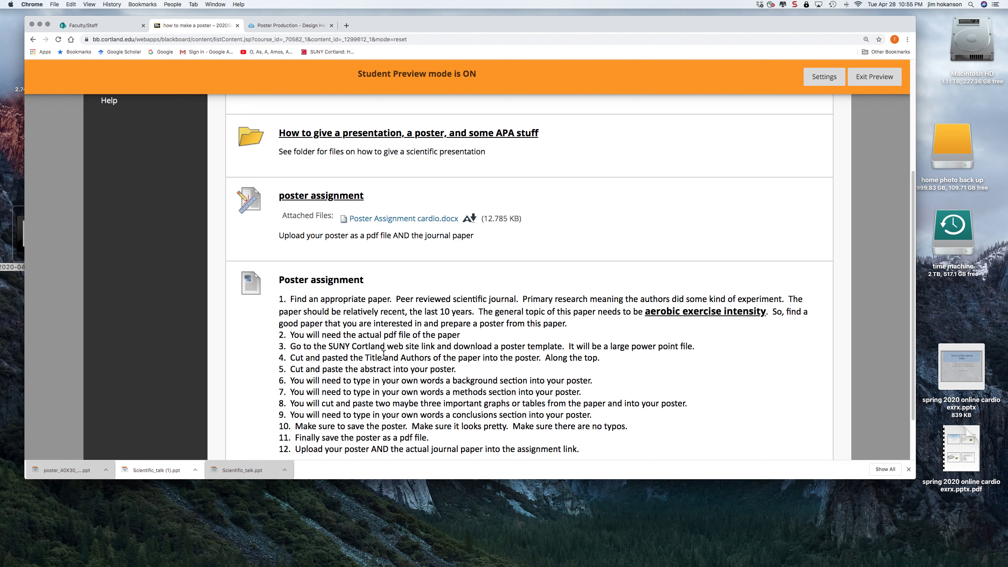
scroll(384, 353, "down", 3)
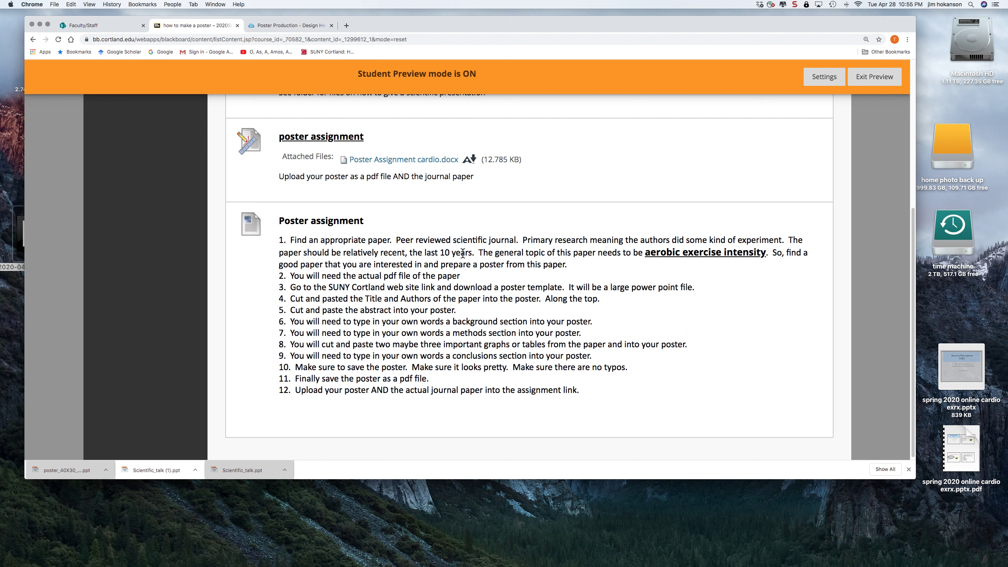
left_click_drag(472, 253, 409, 252)
Highlight 'aerobic exercise intensity' as the required topic, then scroll back up the folder.
left_click(729, 303)
left_click_drag(769, 252, 642, 258)
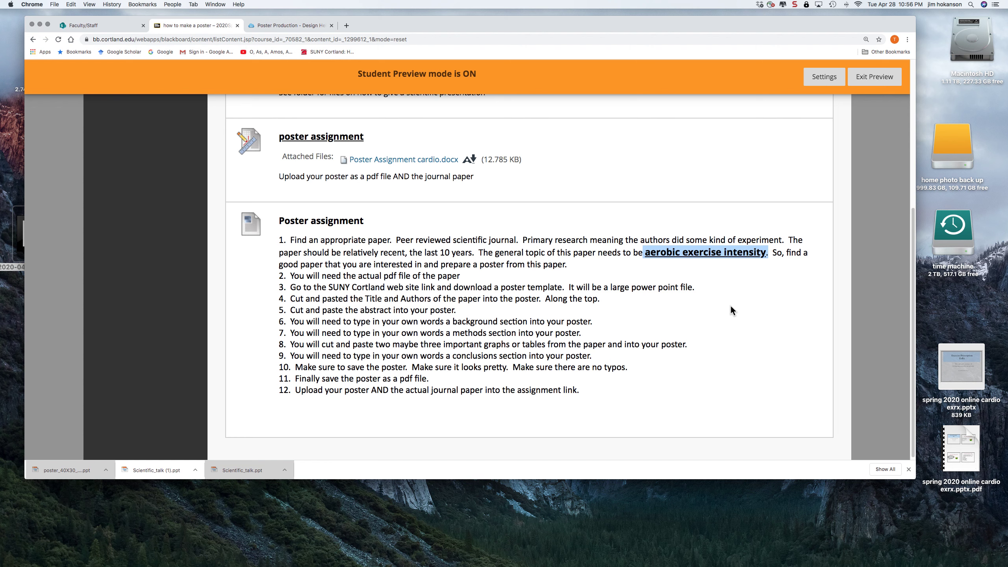
scroll(588, 249, "down", 1)
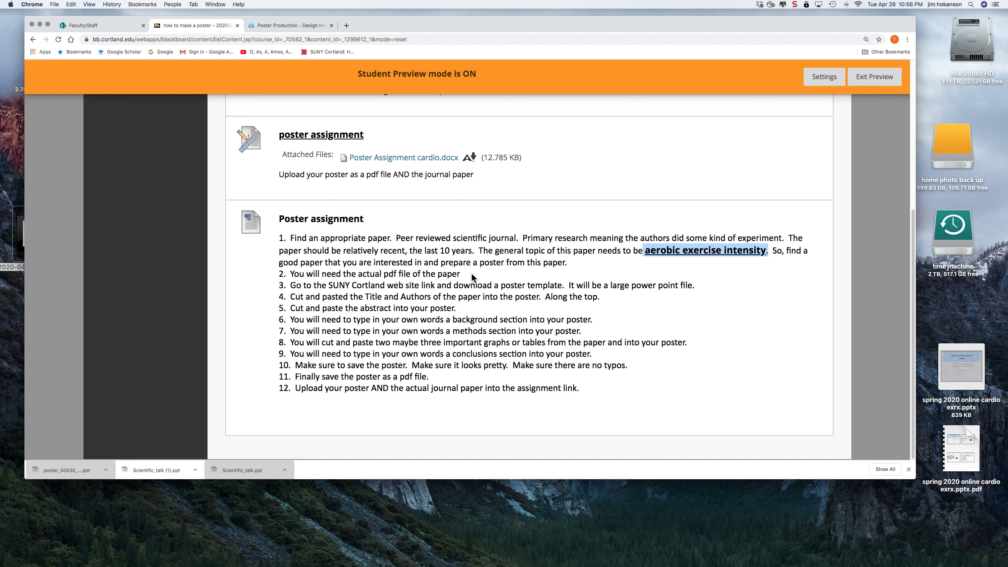
left_click(471, 274)
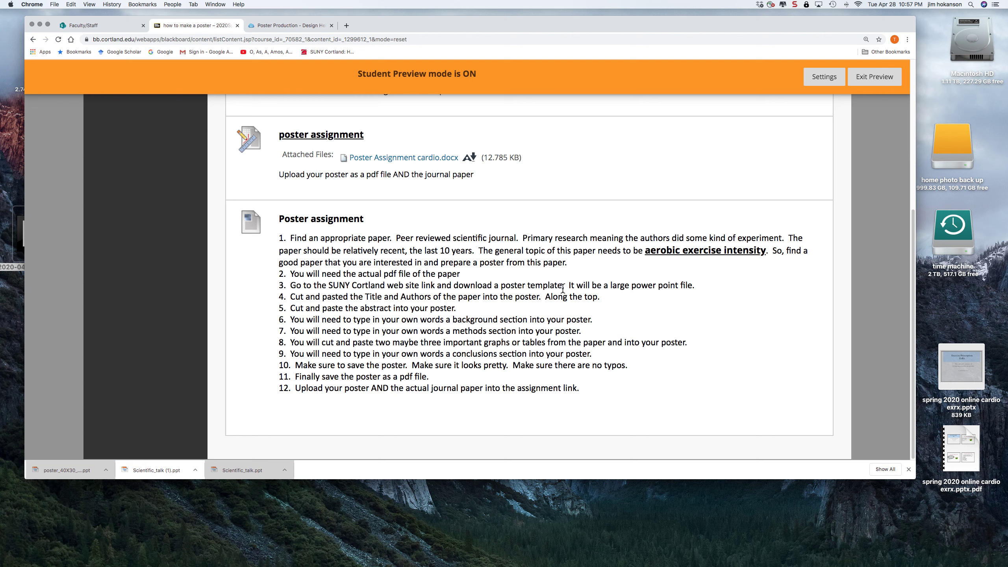
scroll(698, 301, "up", 5)
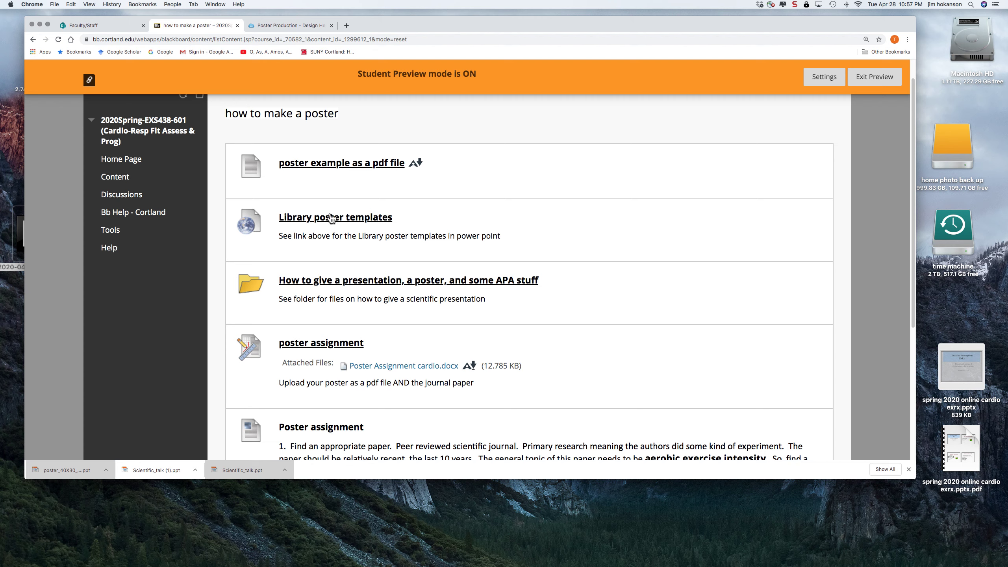
From the Library poster templates page, download the 40X30 Black Template (PPT) and open it in PowerPoint.
left_click(326, 220)
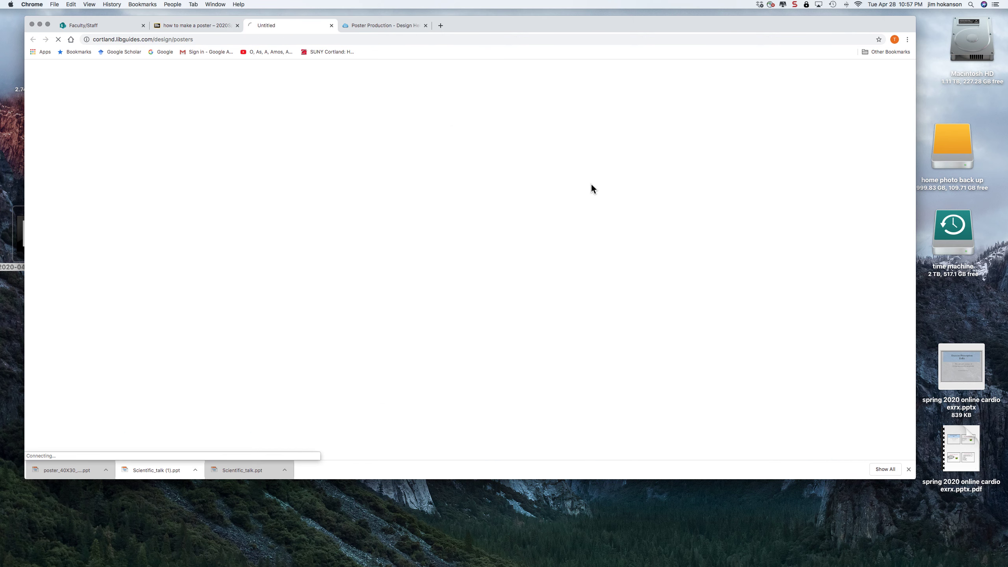
scroll(401, 261, "down", 7)
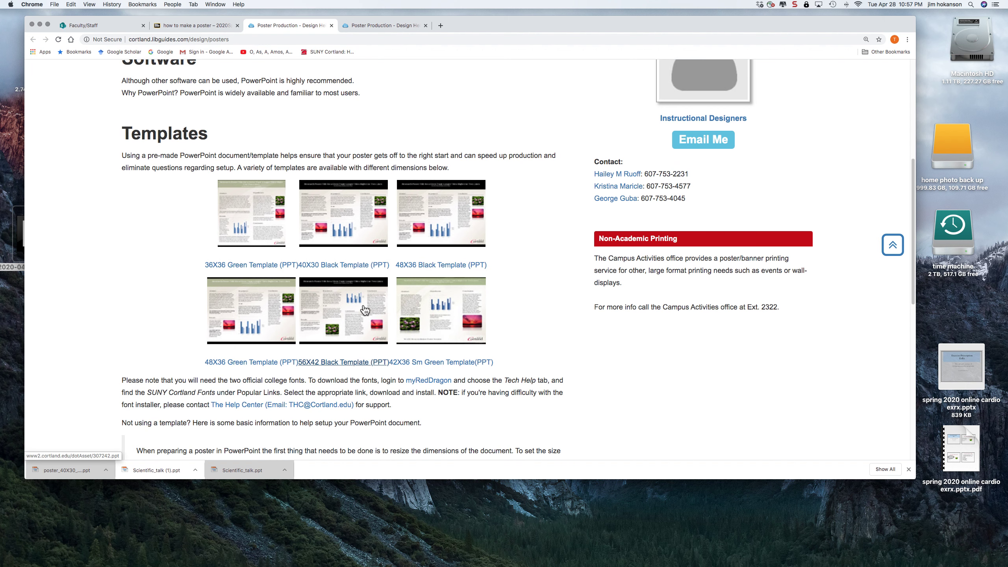
left_click(340, 222)
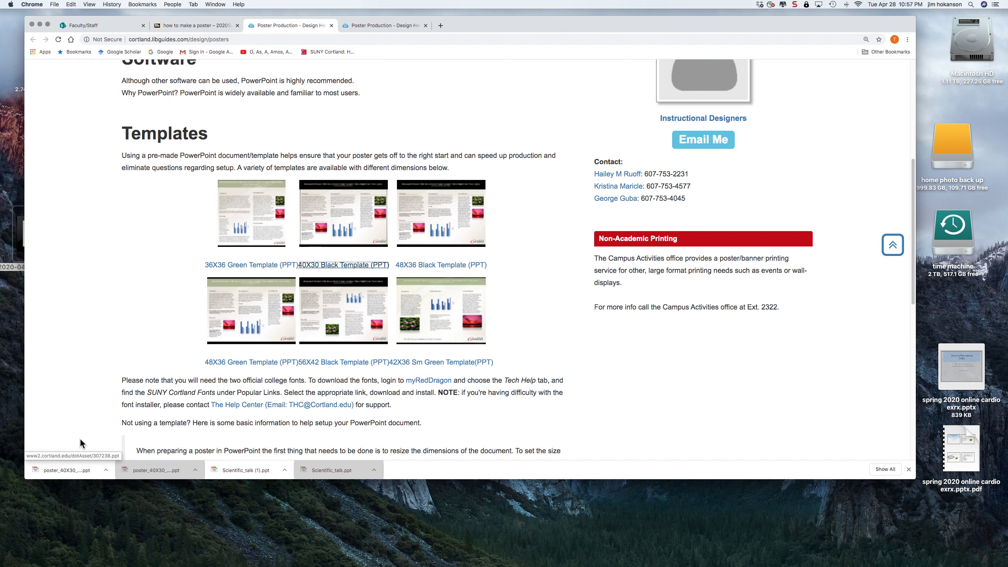
left_click(65, 467)
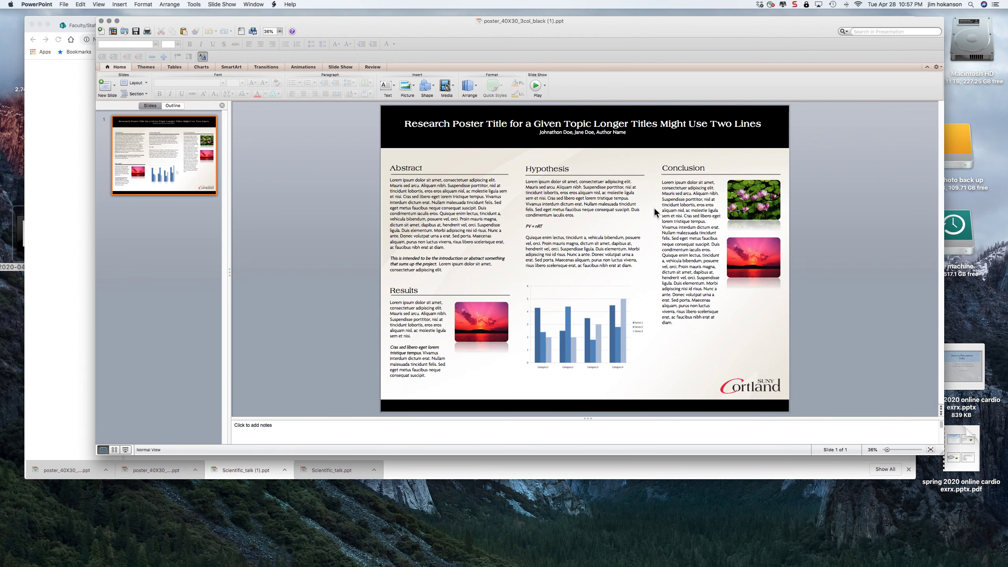
left_click(443, 215)
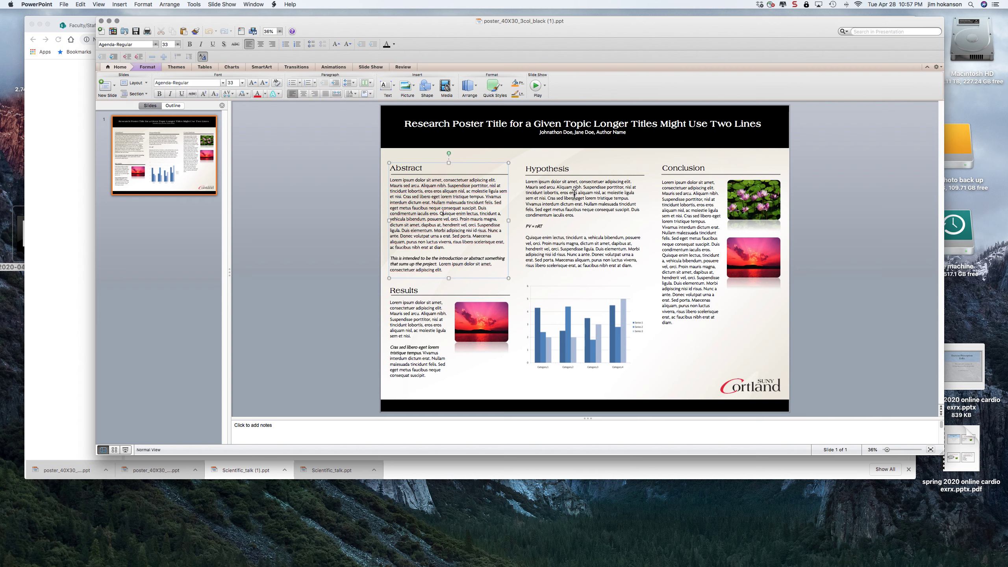
left_click_drag(570, 192, 575, 198)
left_click(677, 211)
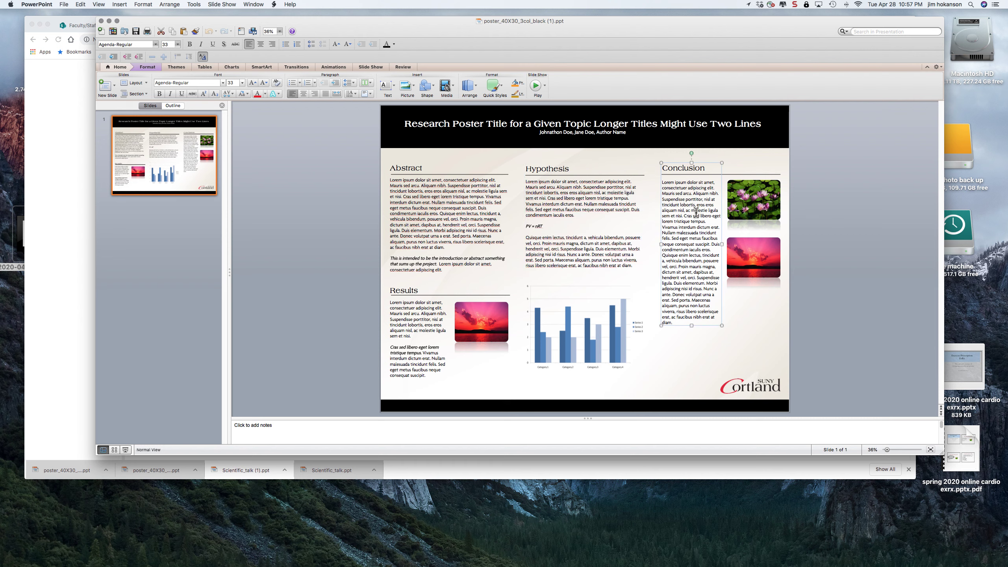
left_click(451, 218)
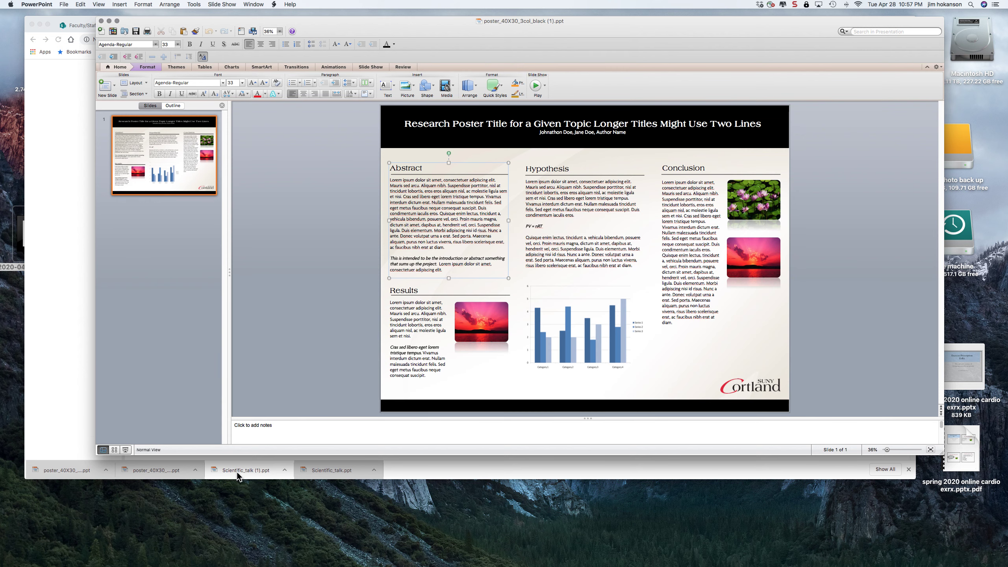
Return to the 'how to make a poster' course page and scroll to the Poster assignment.
left_click(48, 352)
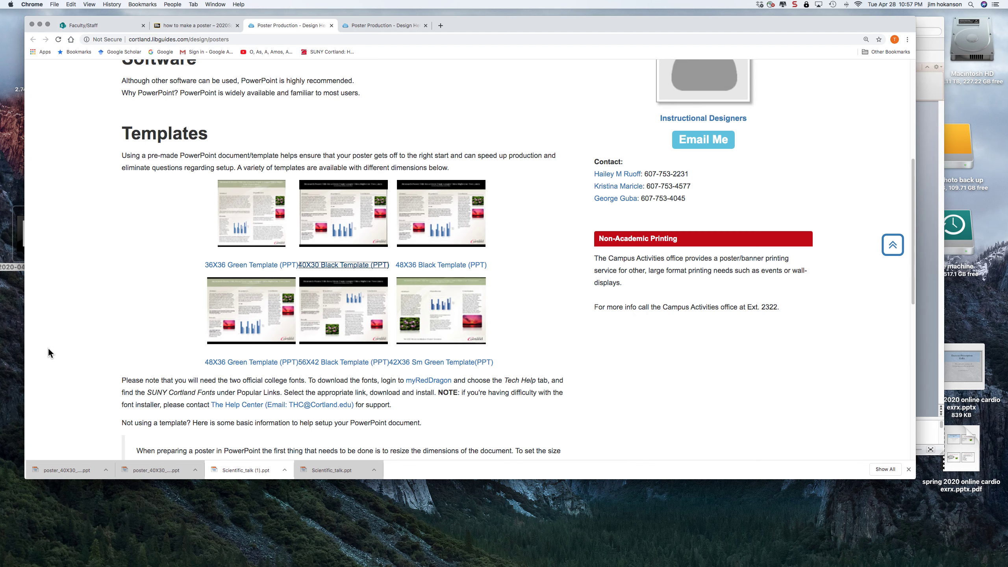
left_click(184, 26)
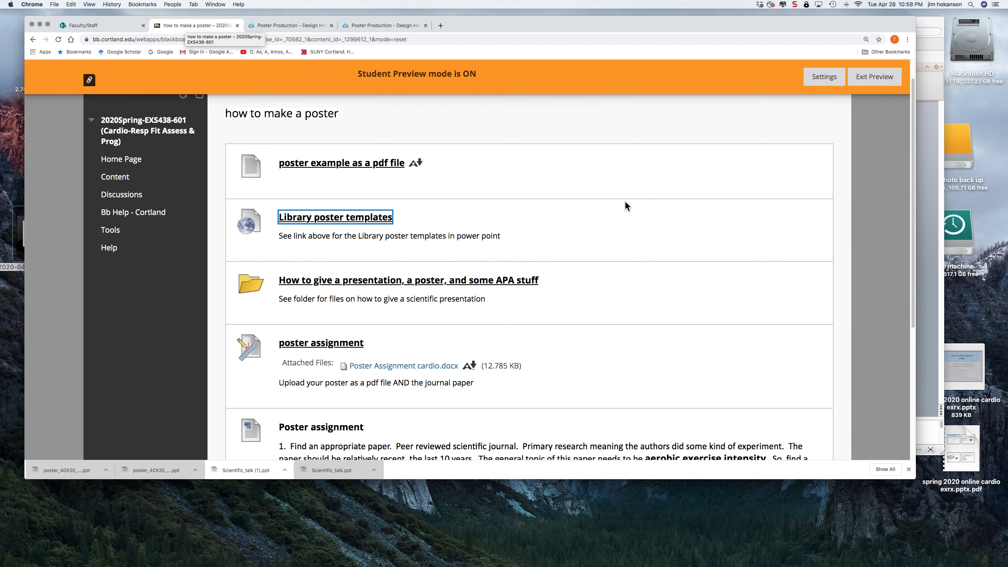
scroll(626, 204, "down", 3)
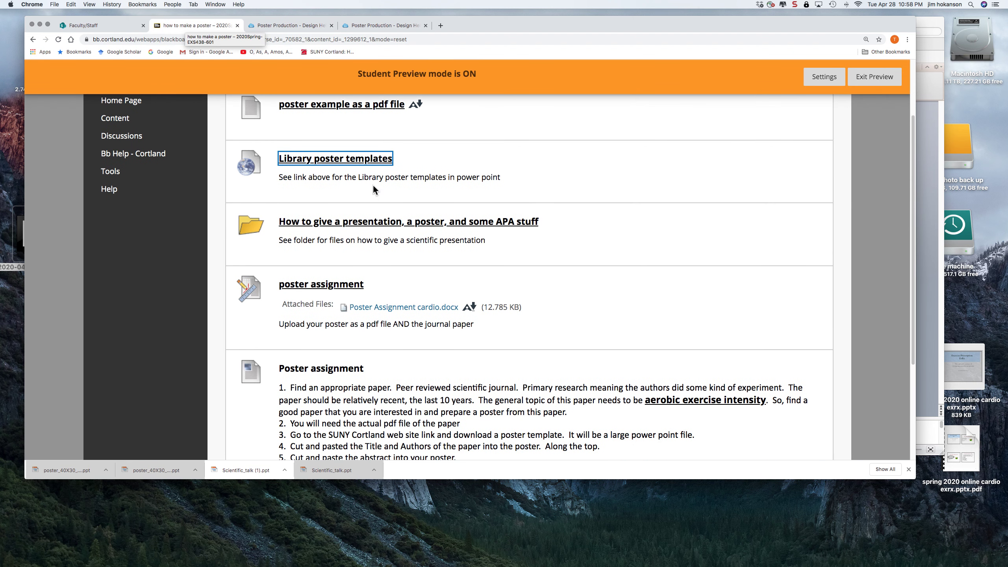
scroll(683, 241, "down", 6)
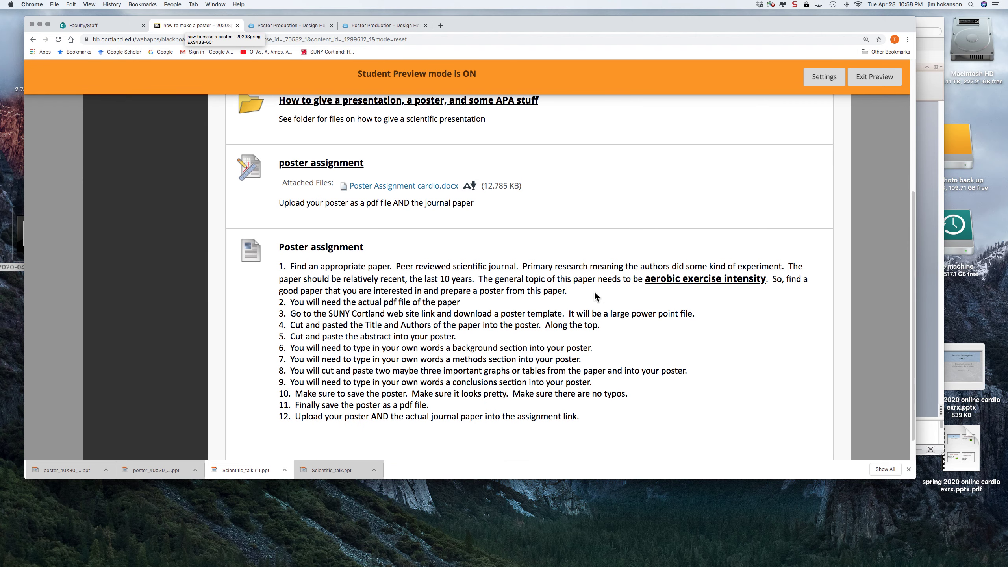
scroll(379, 303, "down", 1)
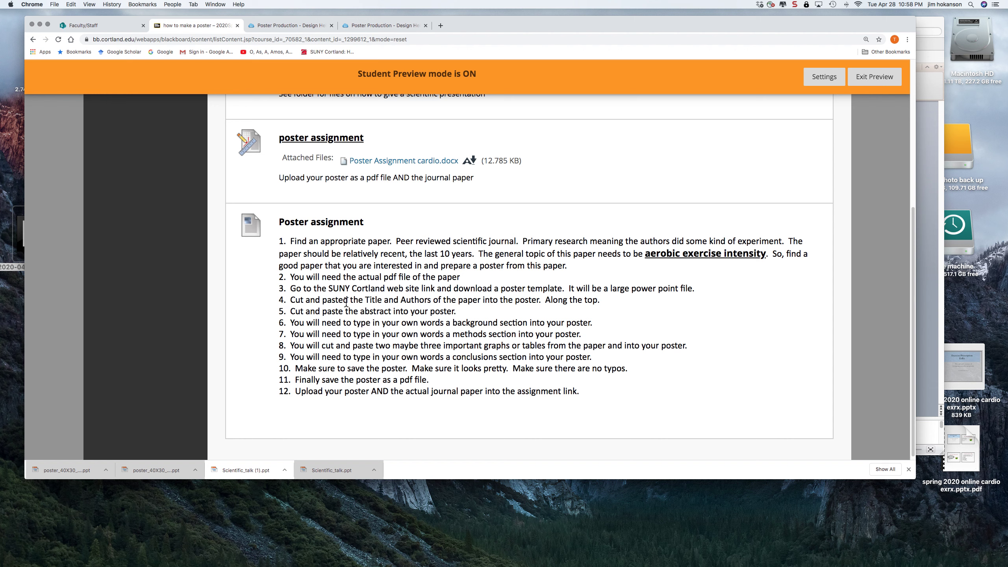
Highlight step 4 on title and authors and step 5 on pasting the abstract.
left_click_drag(365, 300, 569, 298)
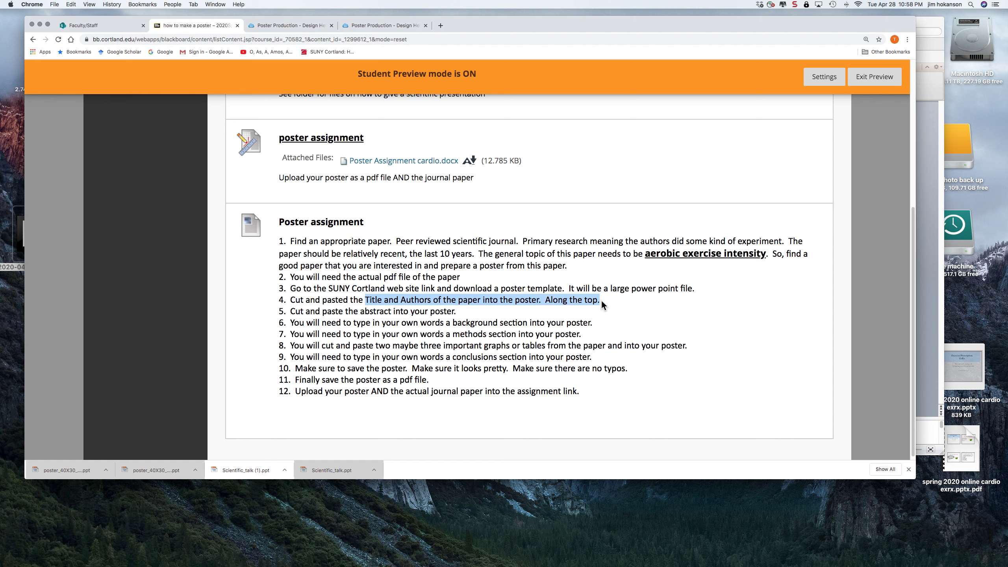
left_click(327, 313)
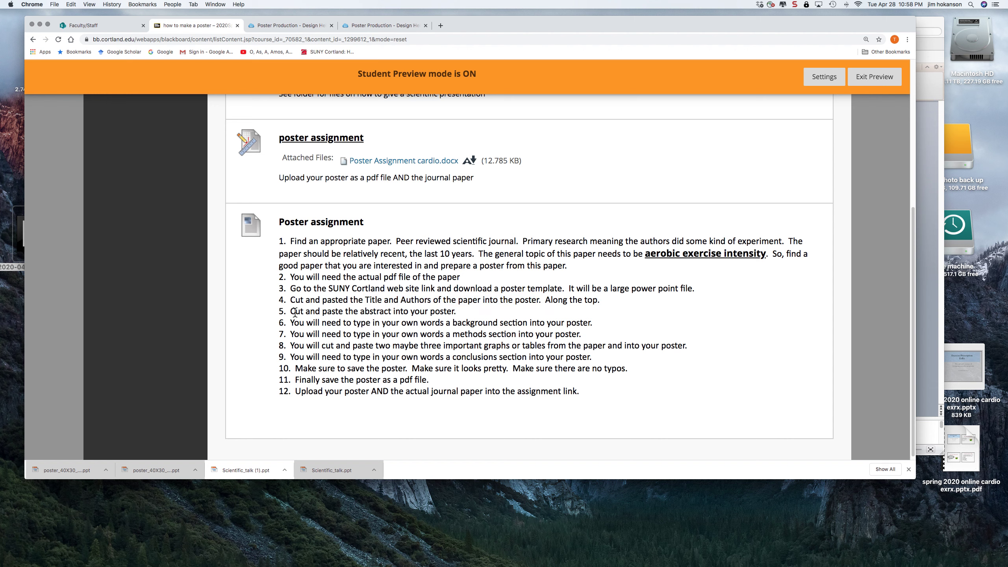
left_click_drag(290, 312, 481, 317)
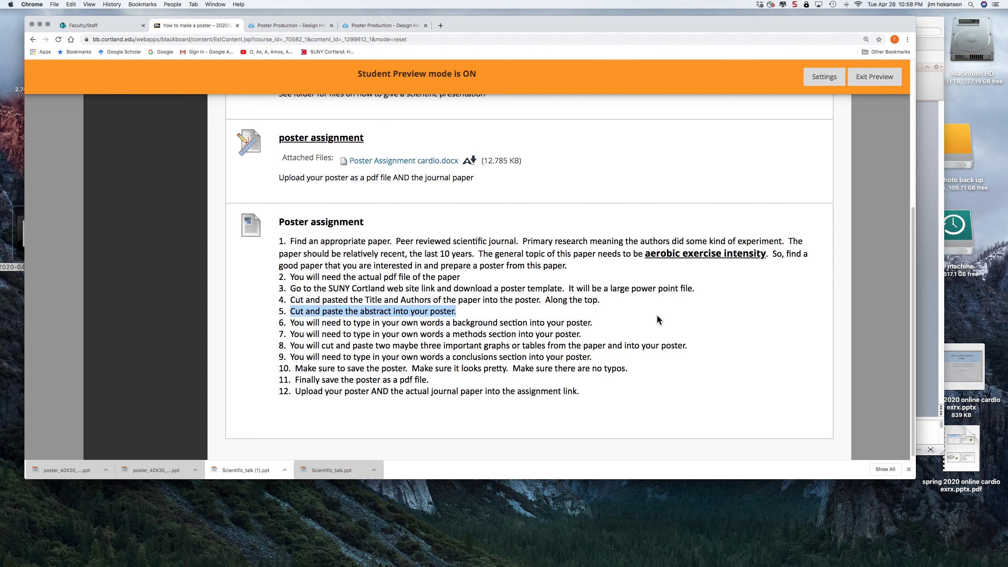
scroll(674, 314, "down", 1)
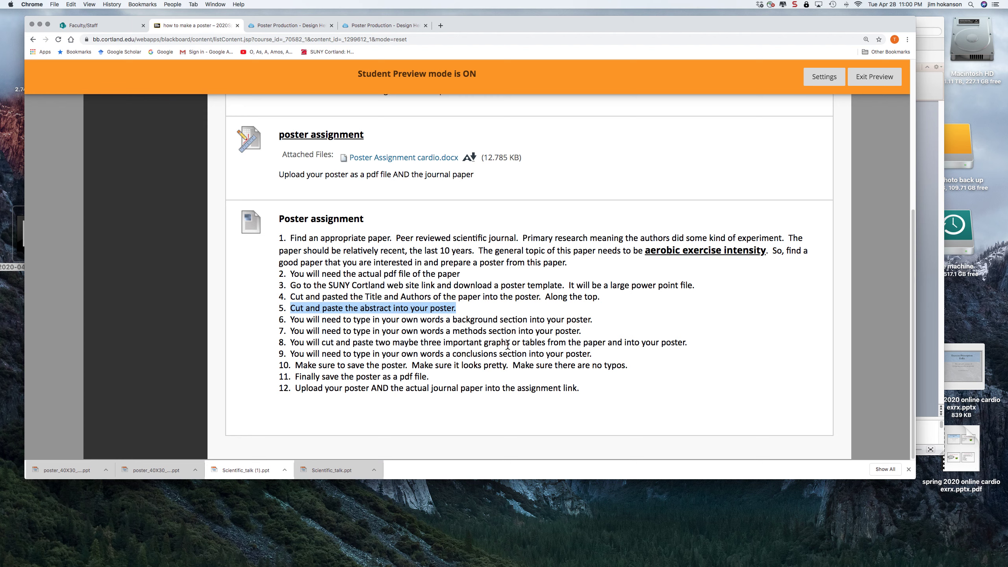
scroll(507, 344, "up", 5)
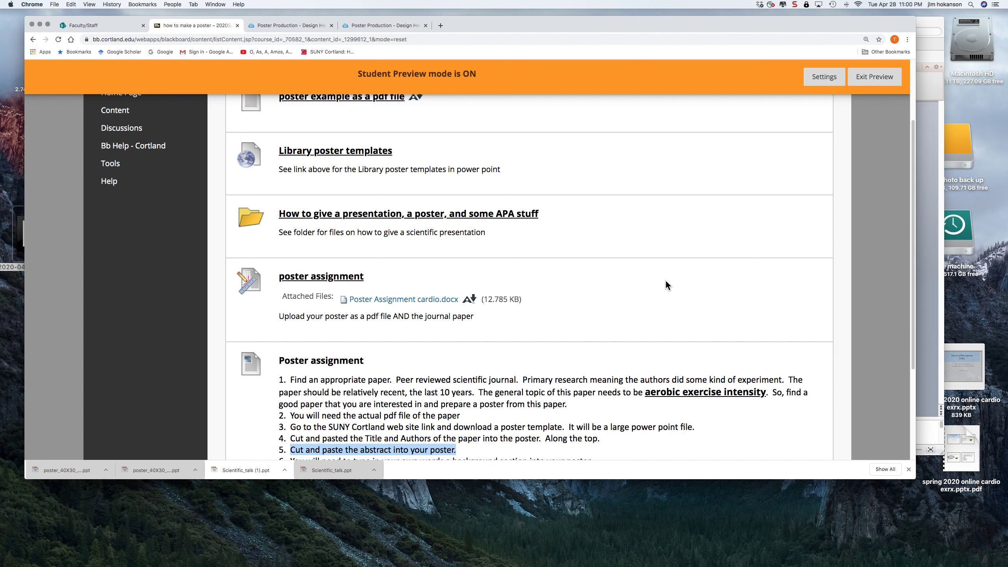
Go back to the Assignments page to see the 'pdf of journal paper for poster' upload item.
scroll(665, 280, "up", 3)
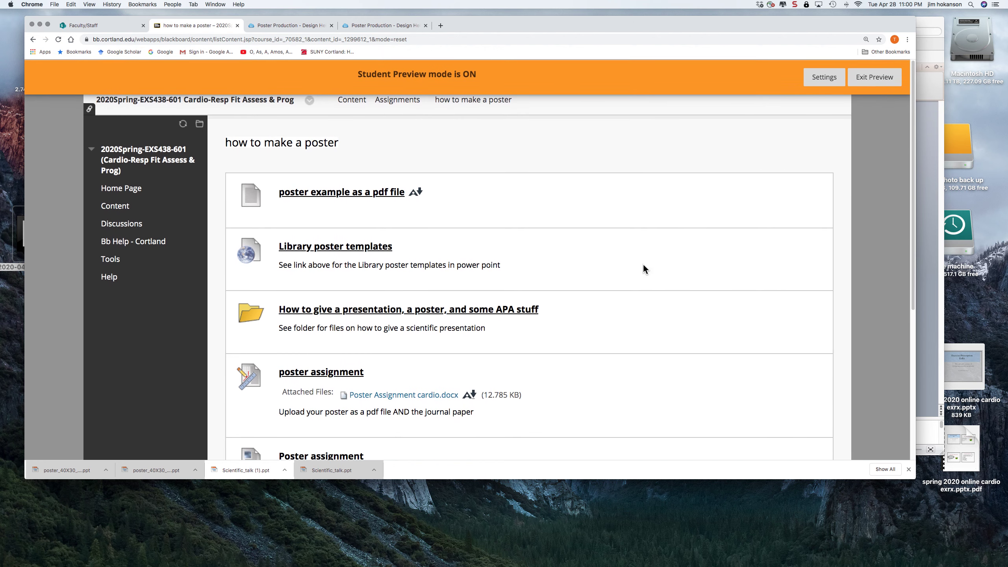
left_click(398, 101)
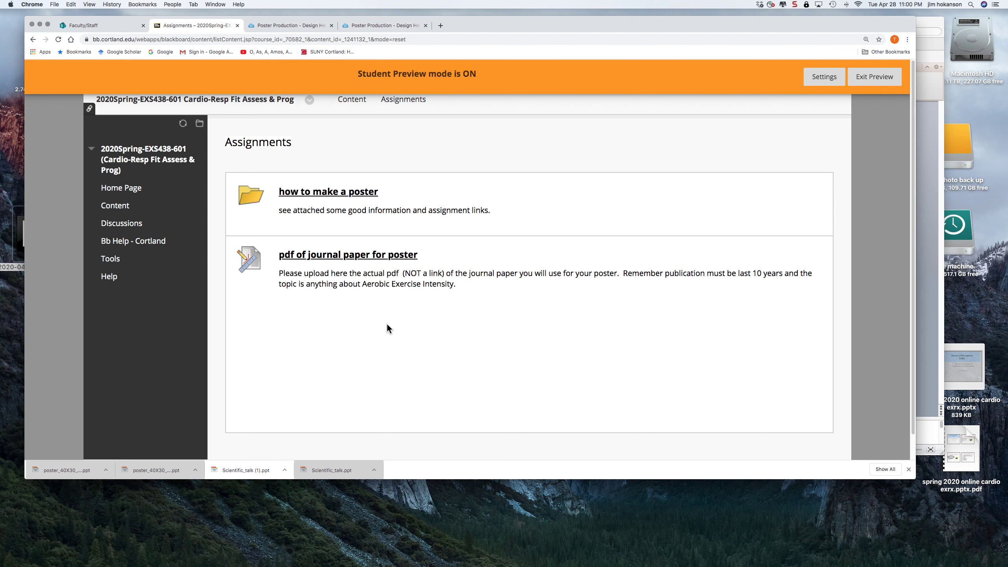
scroll(406, 346, "up", 2)
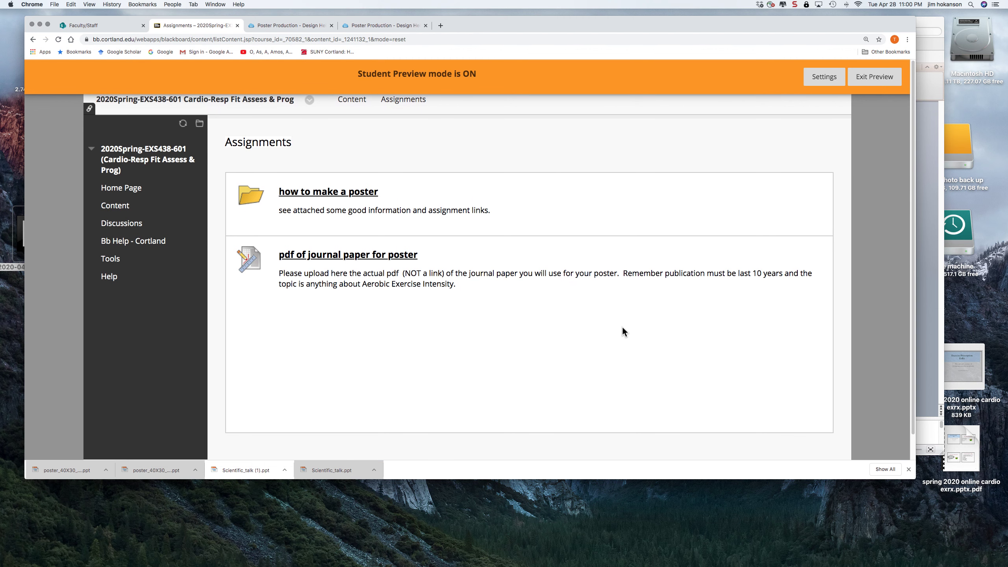